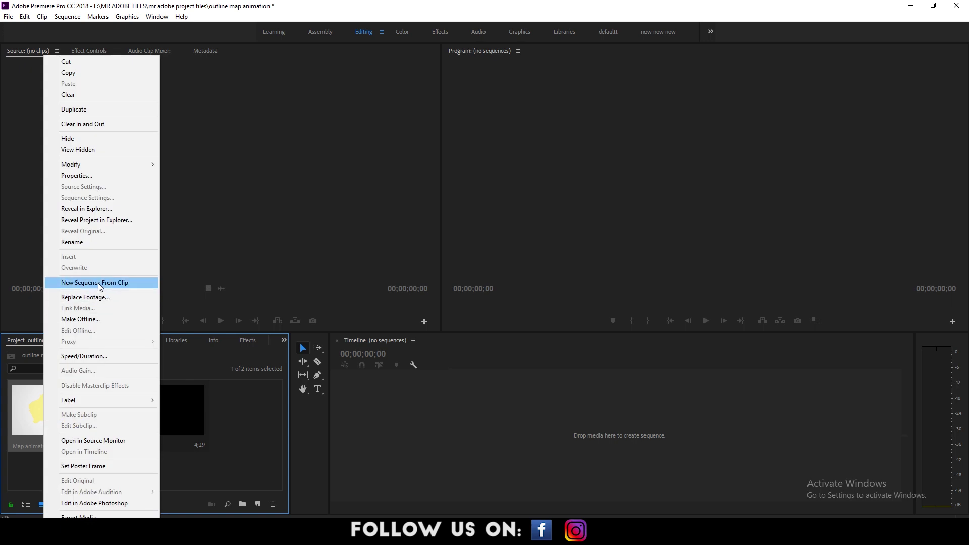
# - Create a sequence from the Map animation.jpg clip and rename the title clip in the project as dot
pyautogui.click(100, 284)
pyautogui.moveTo(467, 367); pyautogui.dragTo(449, 373)
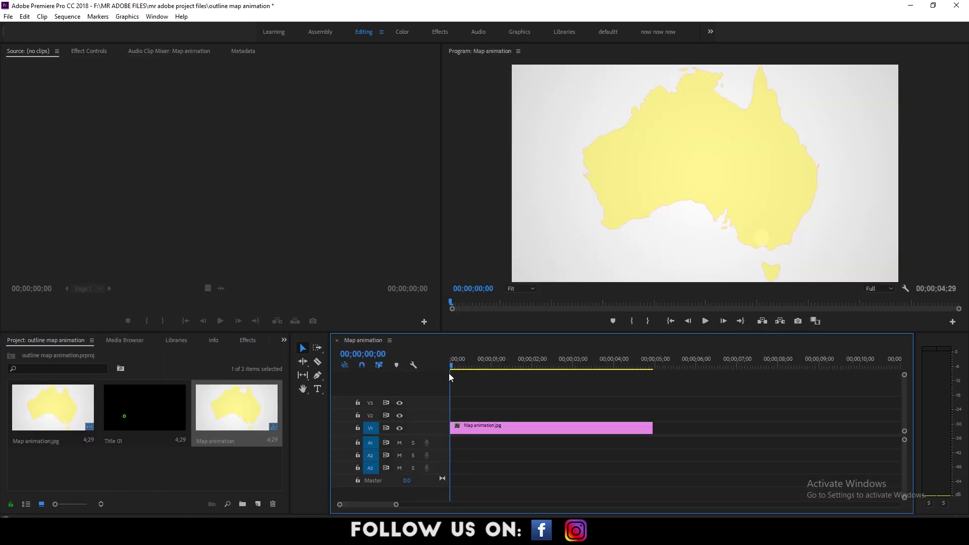
pyautogui.click(202, 456)
pyautogui.click(134, 419)
pyautogui.rightClick(133, 418)
pyautogui.click(204, 242)
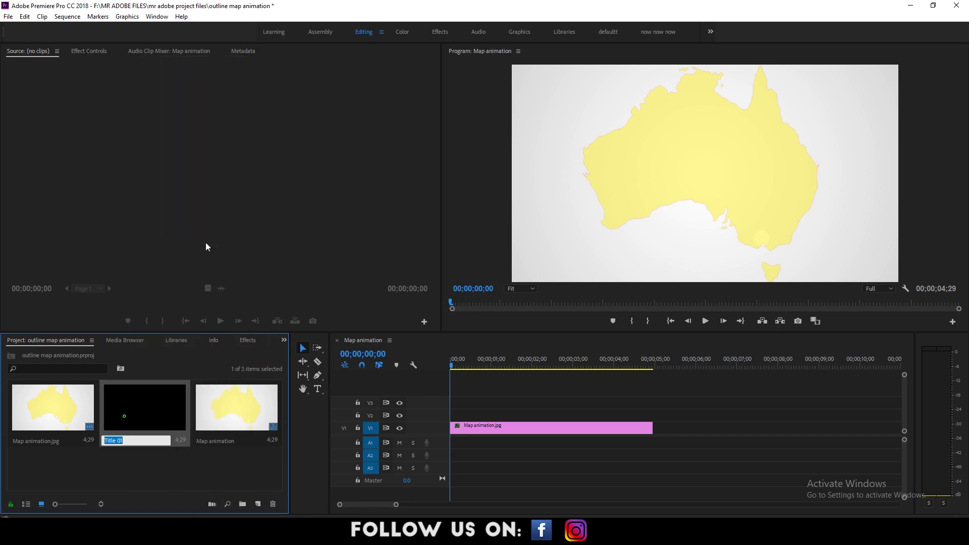
pyautogui.write('dot')
pyautogui.press('Return')
# - Place the dot title at the sequence start on track V2, above the map clip
pyautogui.moveTo(136, 413); pyautogui.dragTo(425, 414)
pyautogui.press('=')
pyautogui.press('=')
pyautogui.press('-')
pyautogui.press('-')
pyautogui.click(481, 415)
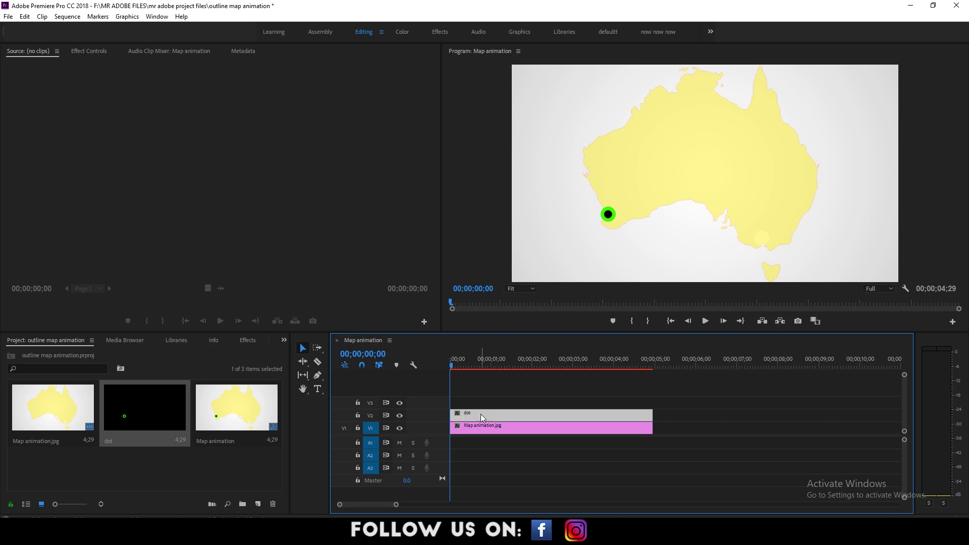
# - Set the dot's scale to 87, move its anchor point onto the circle, and position it at 454.8, 706.8 on the southwest coast
pyautogui.click(89, 51)
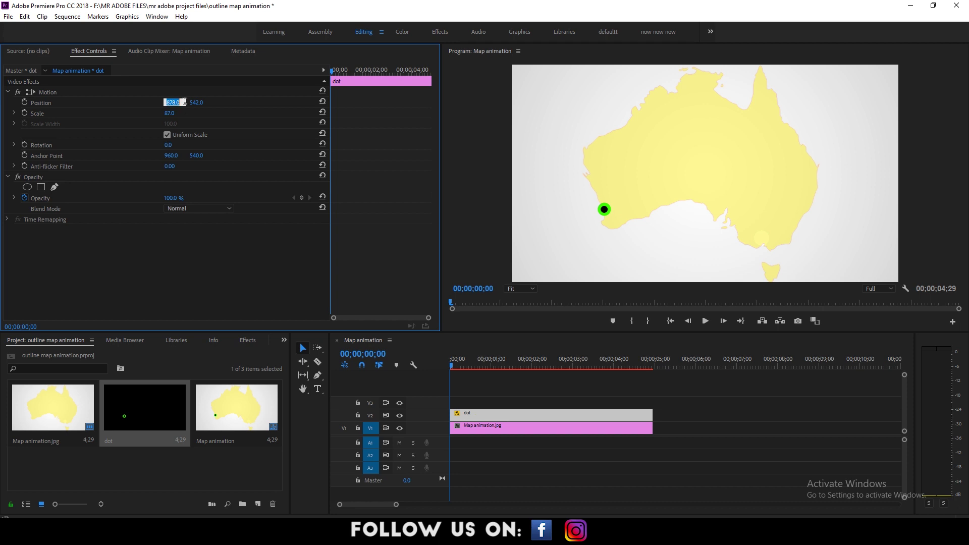
pyautogui.click(605, 212)
pyautogui.press('`')
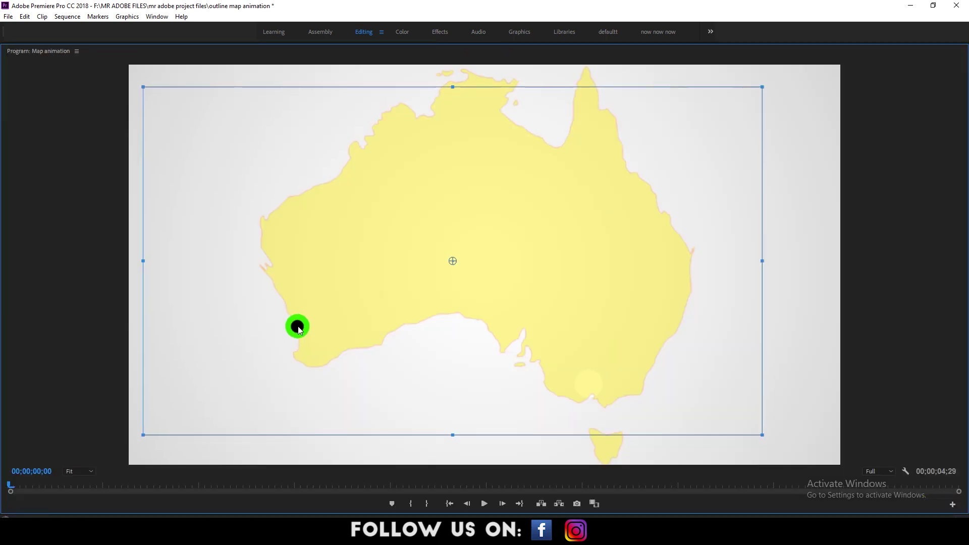
pyautogui.press('`')
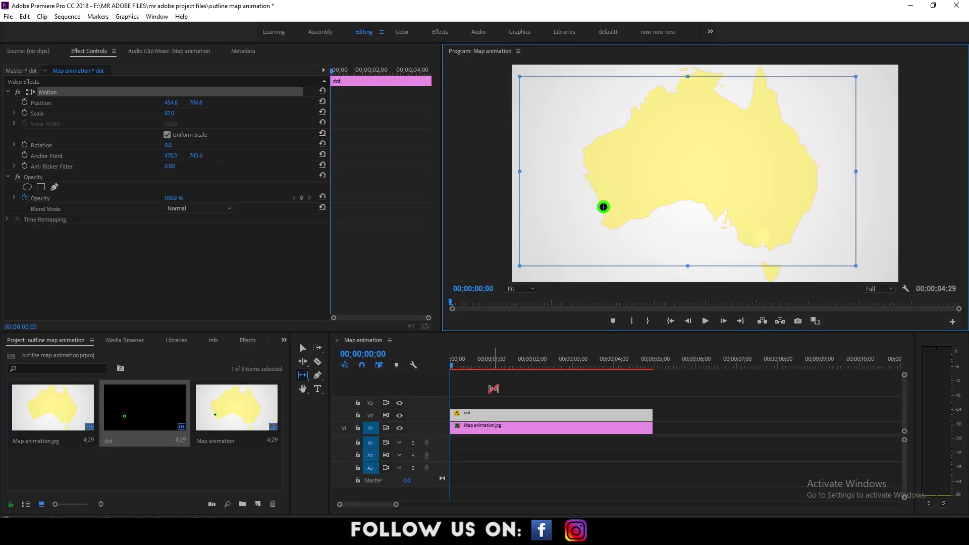
pyautogui.click(454, 369)
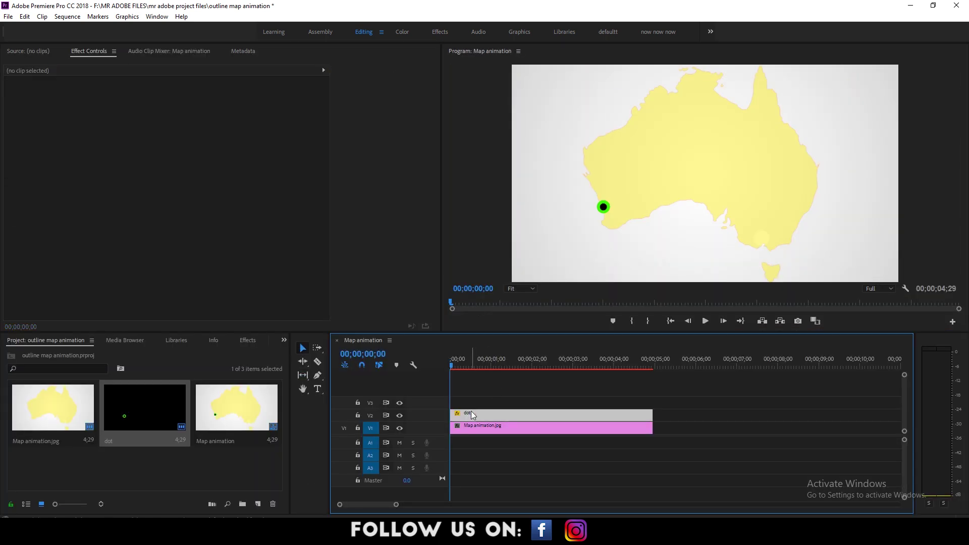
# - Duplicate the dot clip onto the tracks above and place two copies along the map's southern coast
pyautogui.click(374, 425)
pyautogui.click(371, 403)
pyautogui.moveTo(171, 102); pyautogui.dragTo(211, 103)
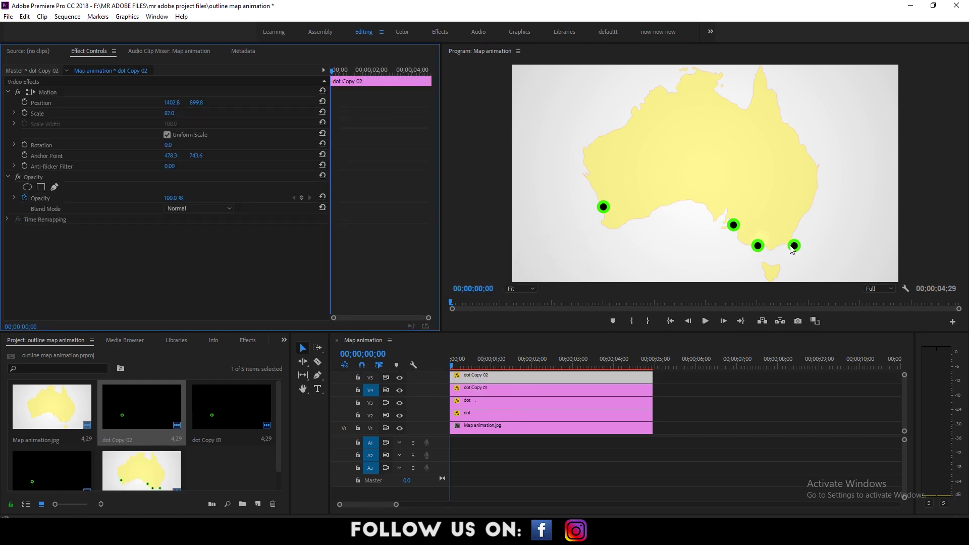
# - Position dot Copy 02 on the map's east coast at about 1480, 684
pyautogui.click(794, 246)
pyautogui.moveTo(196, 103); pyautogui.dragTo(81, 103)
pyautogui.moveTo(171, 103); pyautogui.dragTo(217, 103)
pyautogui.moveTo(807, 207); pyautogui.dragTo(803, 208)
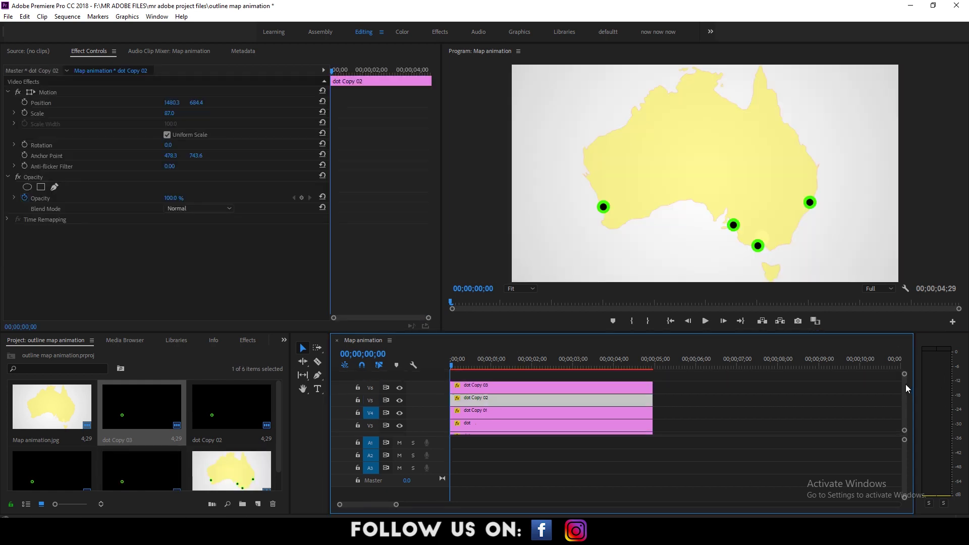
# - Place dot Copy 03 farther north along the map's east coast
pyautogui.click(790, 207)
pyautogui.moveTo(790, 206); pyautogui.dragTo(800, 181)
pyautogui.click(457, 368)
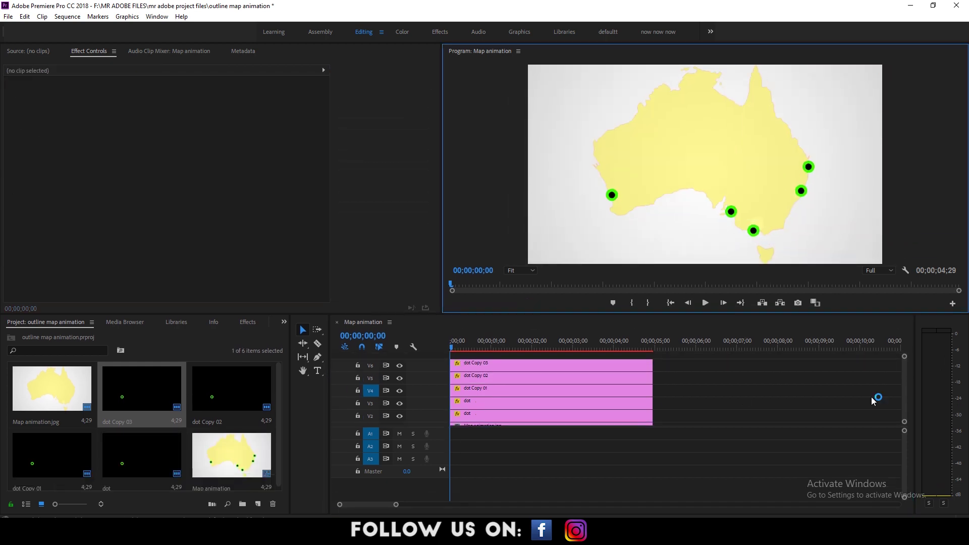
pyautogui.click(873, 400)
pyautogui.hotkey('ctrl', '=')
pyautogui.moveTo(605, 313); pyautogui.dragTo(606, 303)
pyautogui.scroll(3, 504, 383)
pyautogui.press('space')
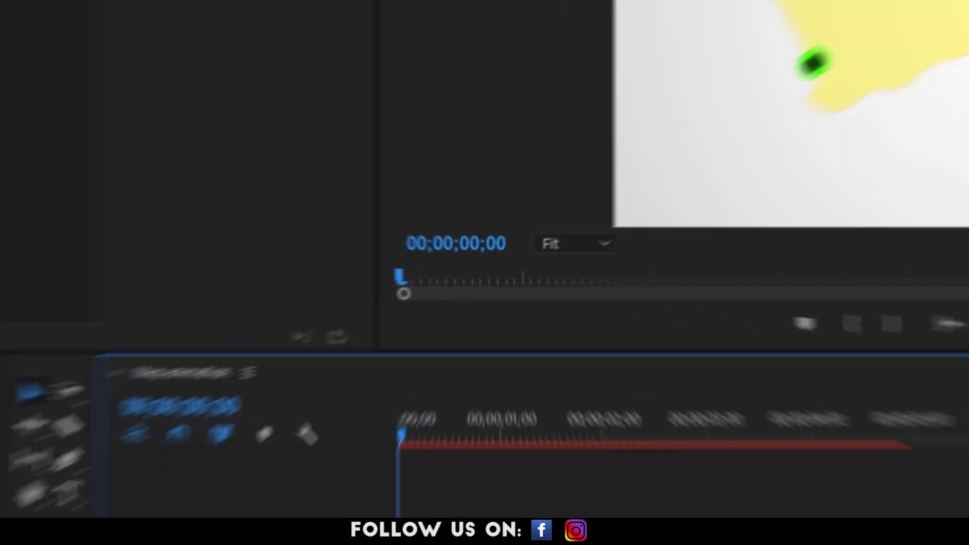
# - Create a title with the city labels PERTH, ADELAIDE, MELBOURNE, SYDNEY and SEQ beside the dots and place it on track V7
pyautogui.click(8, 16)
pyautogui.moveTo(30, 29)
pyautogui.click(202, 140)
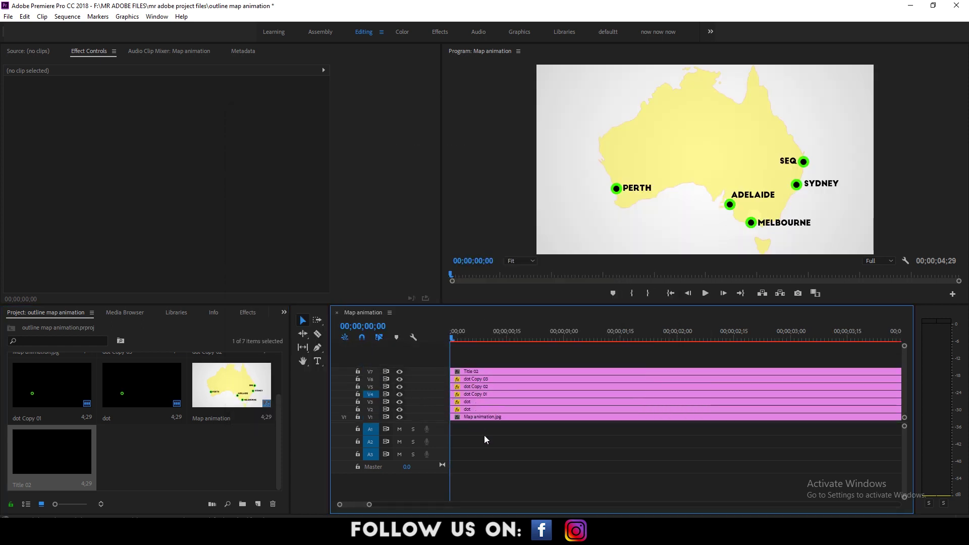
# - Keyframe the Perth dot's Scale at the sequence start, enlarge it at 00;00;00;03, and set it to 87 at 00;00;00;06
pyautogui.click(473, 411)
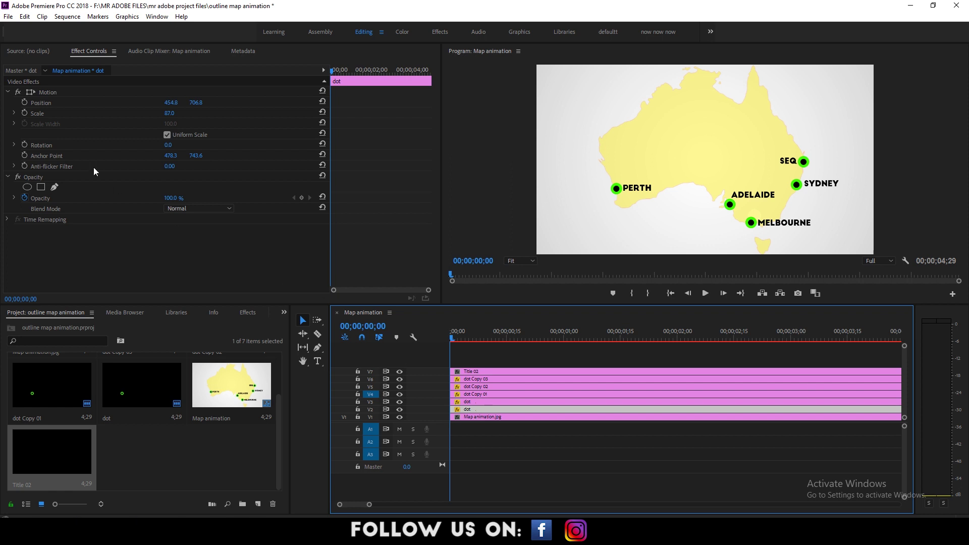
pyautogui.click(24, 112)
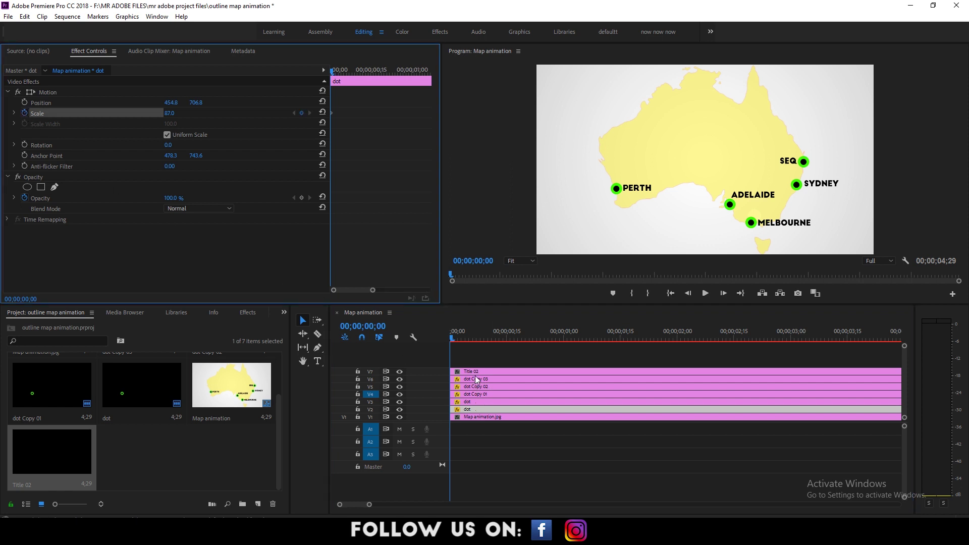
pyautogui.moveTo(458, 344); pyautogui.dragTo(465, 342)
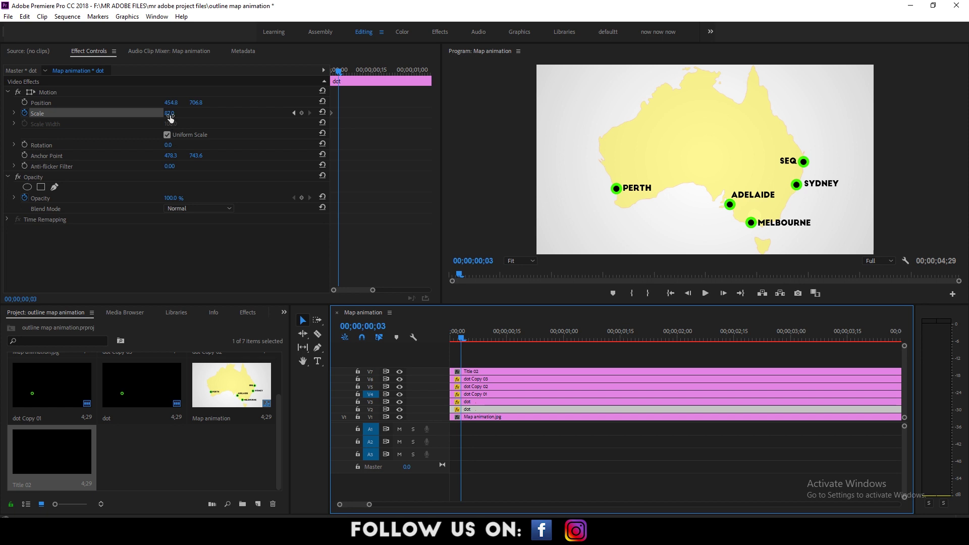
pyautogui.moveTo(170, 114); pyautogui.dragTo(179, 114)
pyautogui.click(347, 72)
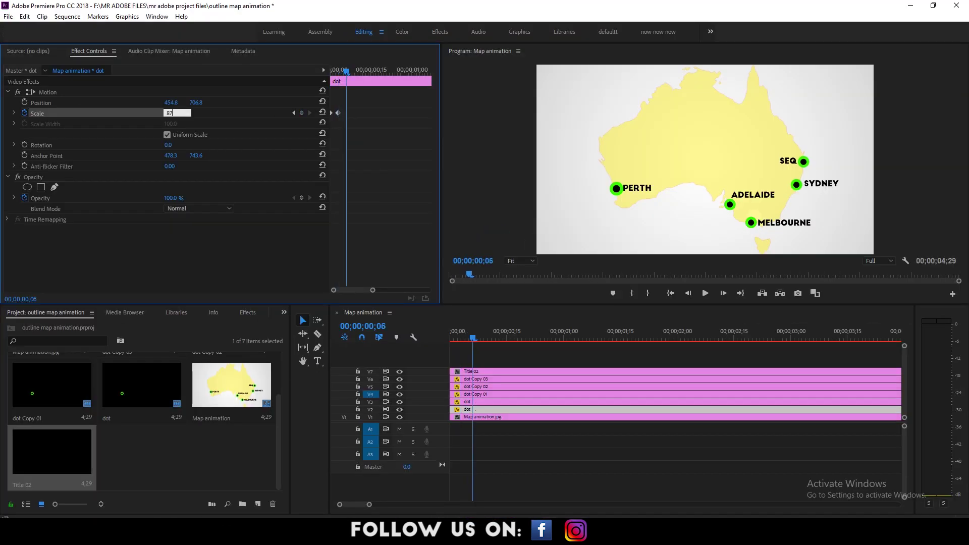
pyautogui.press('Return')
# - Ease the Perth dot's Scale keyframes and reshape their velocity curve for a smoother pulse
pyautogui.moveTo(353, 118); pyautogui.dragTo(331, 109)
pyautogui.rightClick(346, 113)
pyautogui.click(378, 264)
pyautogui.click(14, 113)
pyautogui.press('Home')
pyautogui.scroll(1, 383, 156)
pyautogui.hotkey('ctrl', 's')
pyautogui.moveTo(419, 172); pyautogui.dragTo(396, 165)
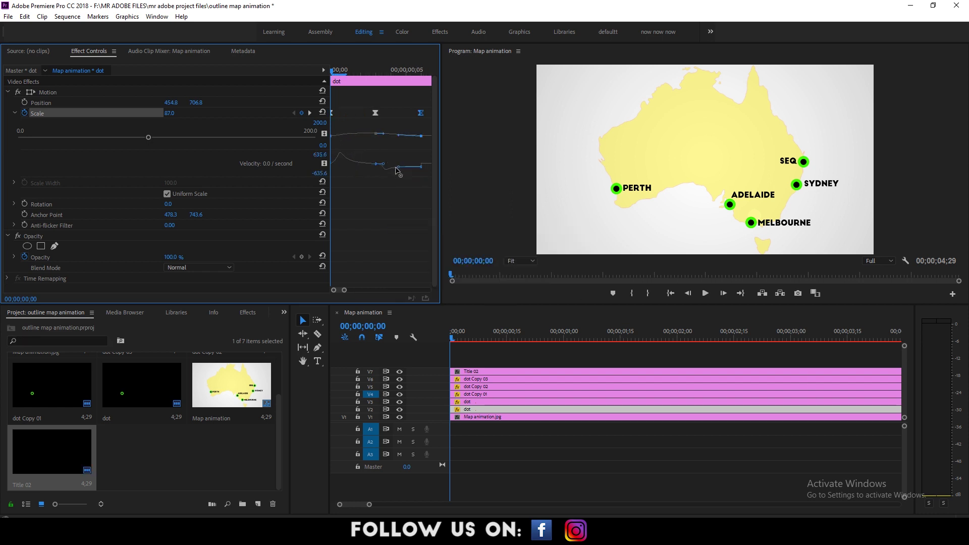
# - Move the last Scale keyframe of the Perth dot slightly earlier
pyautogui.moveTo(489, 337); pyautogui.dragTo(495, 338)
pyautogui.press('-')
pyautogui.press('-')
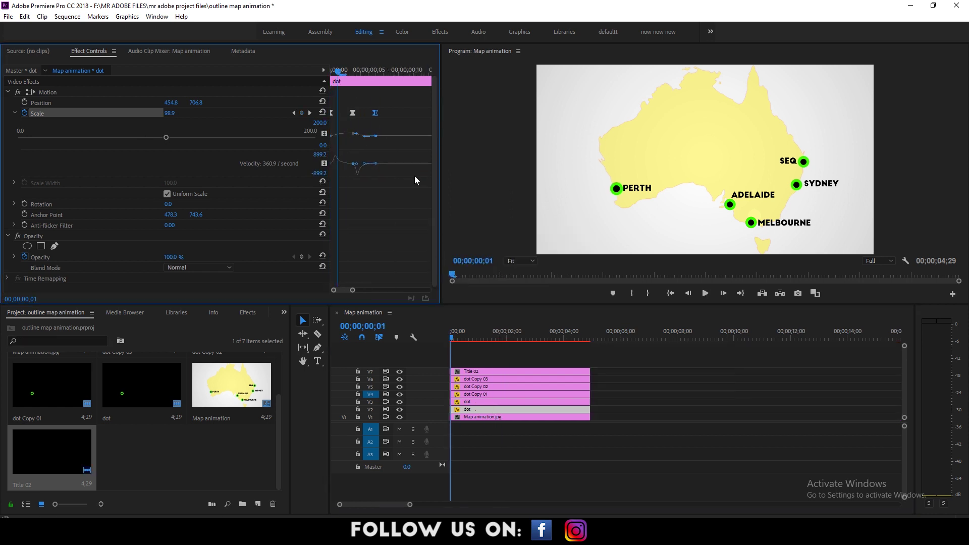
pyautogui.moveTo(374, 113)
pyautogui.mouseDown()
pyautogui.moveTo(402, 113)
pyautogui.moveTo(363, 113)
pyautogui.mouseUp()
pyautogui.moveTo(453, 339); pyautogui.dragTo(446, 338)
pyautogui.press('-')
# - Copy the Perth dot's Scale keyframes and paste them farther along its clip to repeat the pulse
pyautogui.moveTo(408, 103); pyautogui.dragTo(326, 119)
pyautogui.press('-')
pyautogui.press('-')
pyautogui.click(353, 72)
pyautogui.hotkey('ctrl', 'v')
pyautogui.moveTo(355, 71); pyautogui.dragTo(376, 71)
# - Copy the Perth dot's Scale animation onto the dot clip on track V3, starting at the sequence start
pyautogui.click(449, 337)
pyautogui.press('=')
pyautogui.press('=')
pyautogui.press('=')
pyautogui.click(41, 114)
pyautogui.click(474, 402)
pyautogui.click(39, 114)
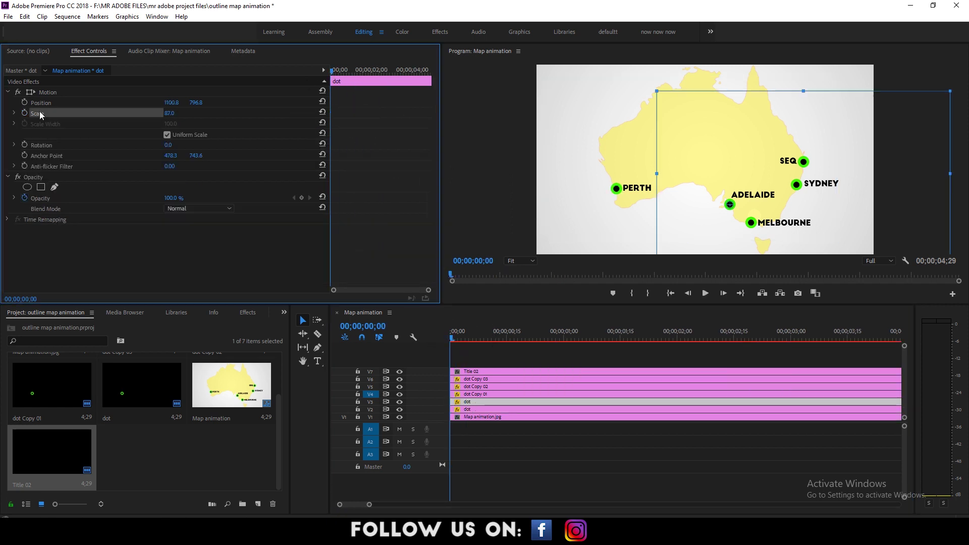
pyautogui.hotkey('ctrl', 'v')
# - Paste the Scale keyframes onto dot Copy 01, dot Copy 02 and dot Copy 03, and preview the pulsing dots
pyautogui.click(488, 395)
pyautogui.click(39, 113)
pyautogui.hotkey('ctrl', 'v')
pyautogui.click(487, 387)
pyautogui.click(40, 113)
pyautogui.hotkey('ctrl', 'v')
pyautogui.click(484, 379)
pyautogui.press('space')
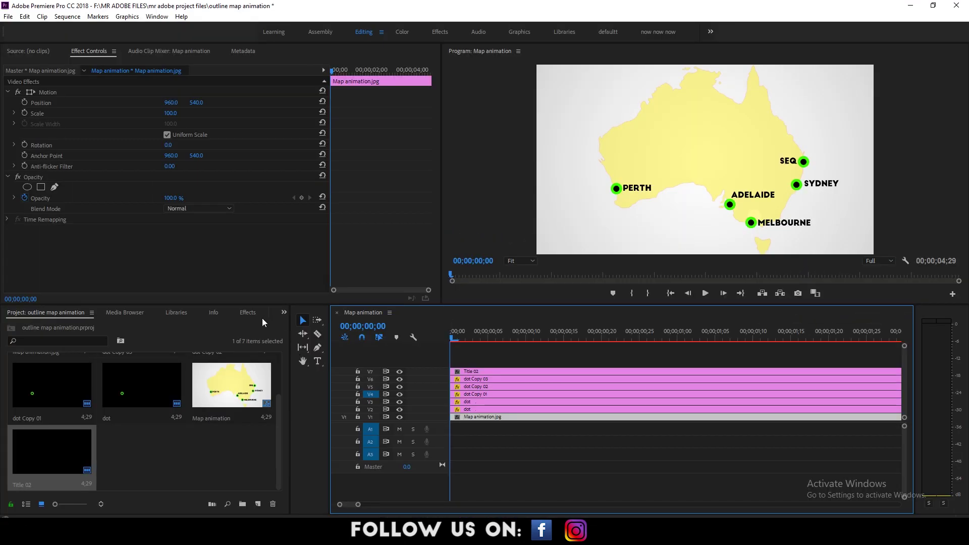
# - Find the Write-on effect by searching for "wri" and apply it to the Map animation.jpg clip
pyautogui.click(227, 314)
pyautogui.click(75, 324)
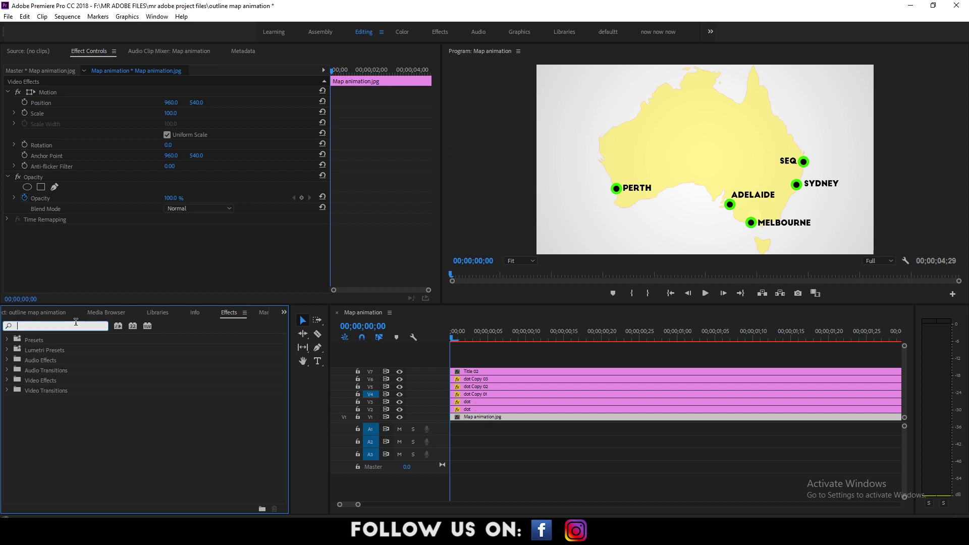
pyautogui.write('wr')
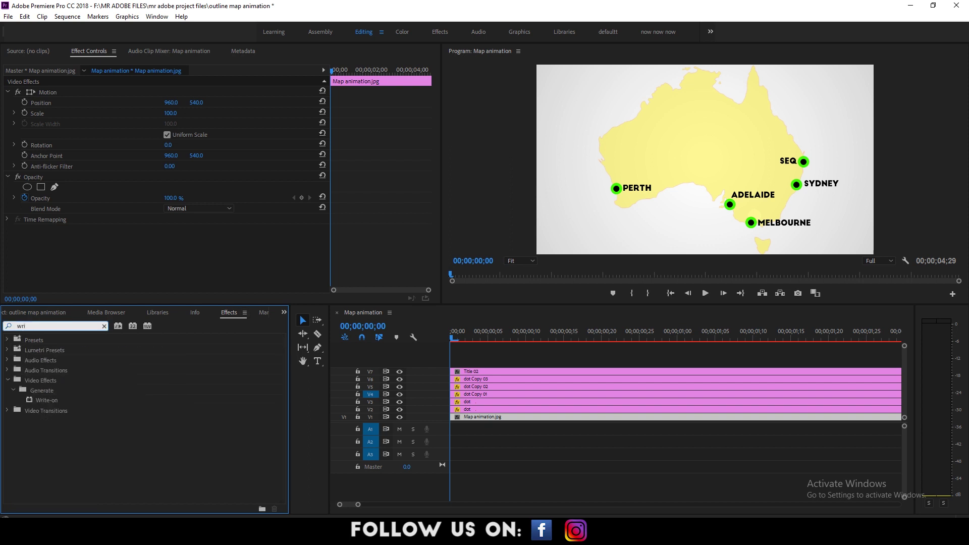
pyautogui.write('i')
pyautogui.moveTo(45, 402); pyautogui.dragTo(489, 422)
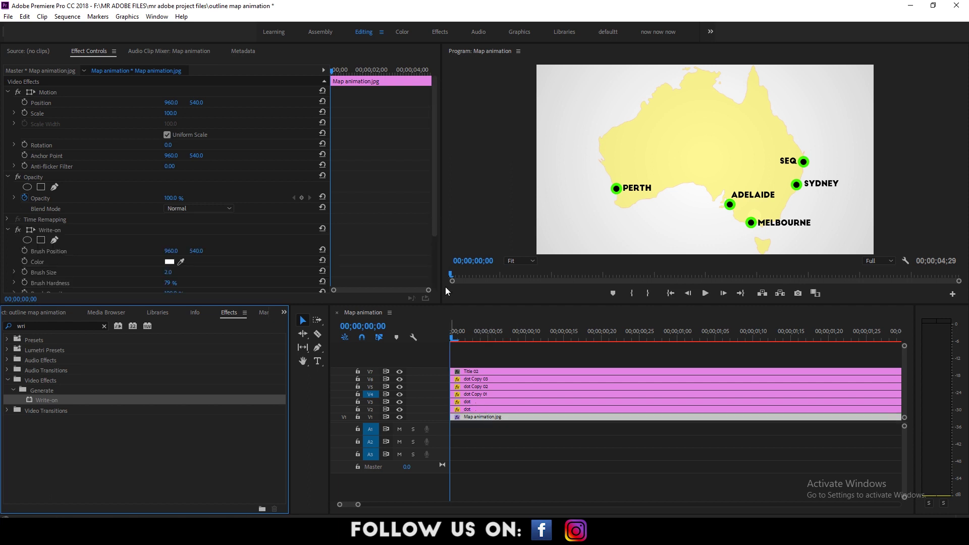
# - Select the Write-on effect and move its brush point onto the Perth dot, at 457.0, 706.6
pyautogui.moveTo(434, 229); pyautogui.dragTo(441, 293)
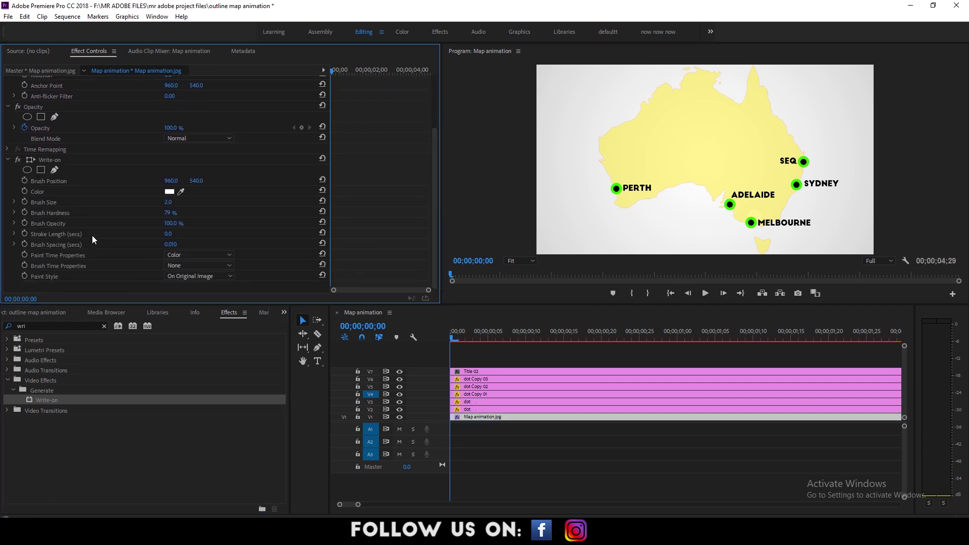
pyautogui.click(31, 159)
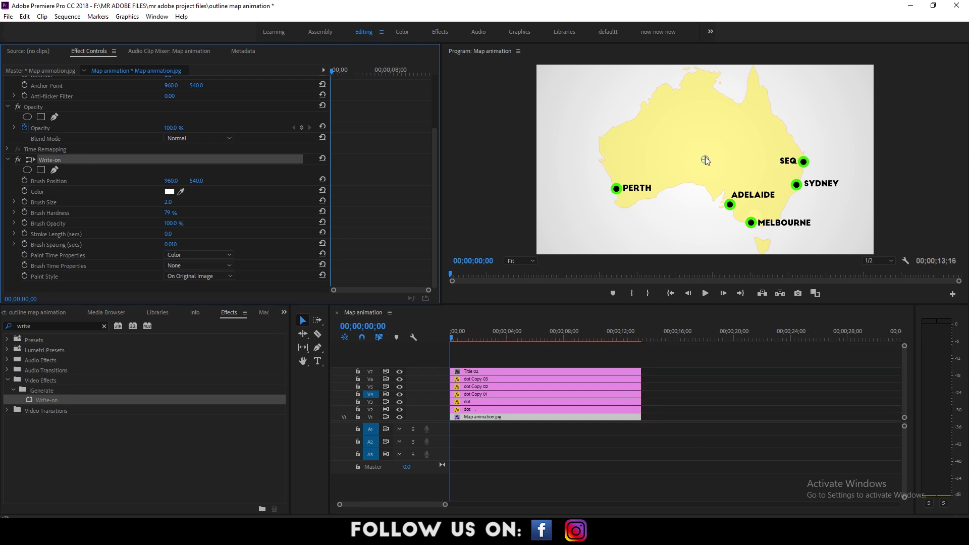
pyautogui.moveTo(705, 157); pyautogui.dragTo(665, 171)
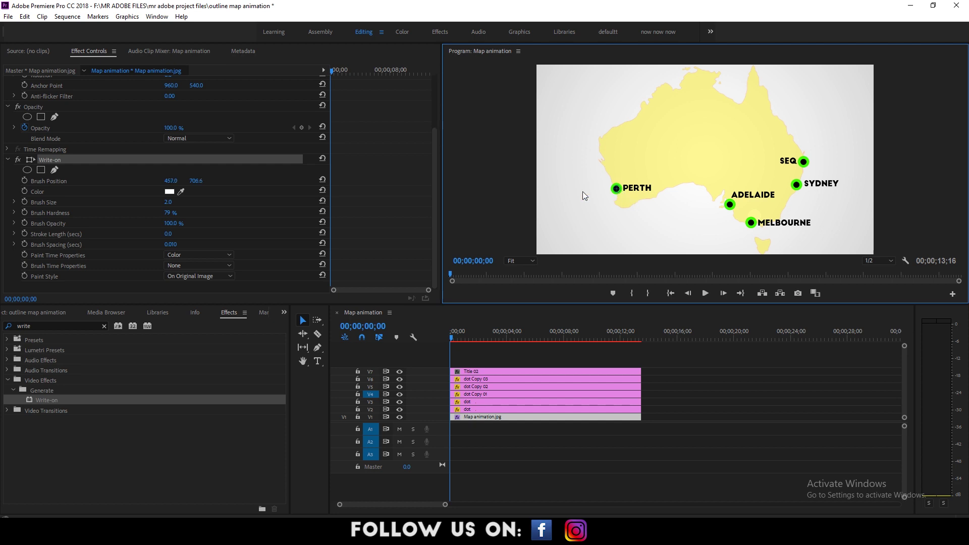
# - Set the Write-on brush color to red and the stroke length to 30 seconds
pyautogui.click(172, 193)
pyautogui.moveTo(454, 271); pyautogui.dragTo(527, 391)
pyautogui.click(586, 215)
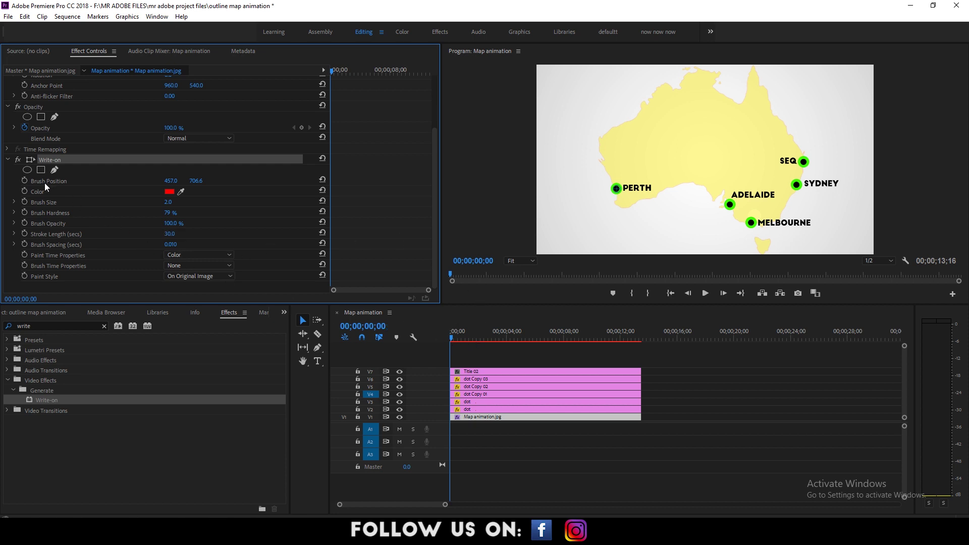
# - Set the brush size to 20 and keyframe the brush position from Perth at the start to Adelaide at 00;00;01;14 and Melbourne at 00;00;03;11
pyautogui.click(25, 180)
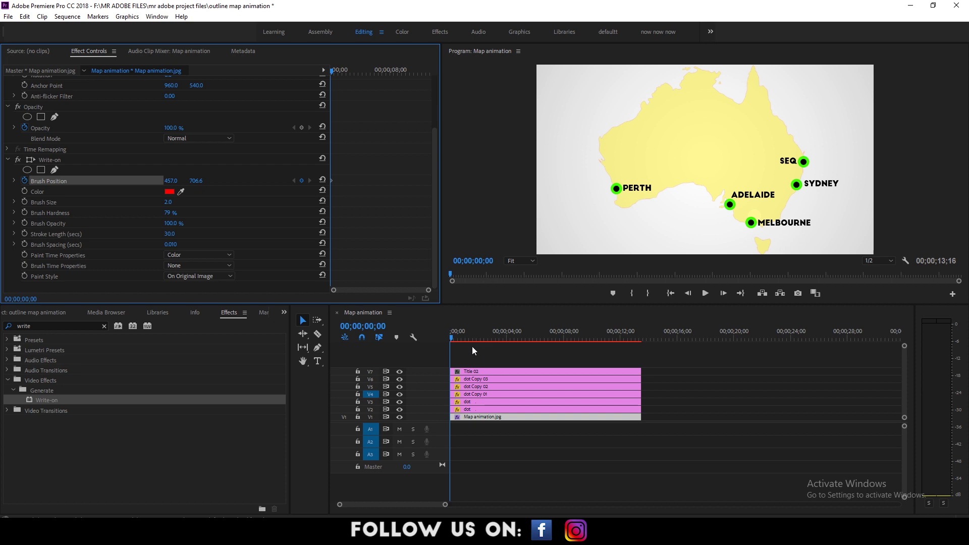
pyautogui.moveTo(459, 338); pyautogui.dragTo(473, 340)
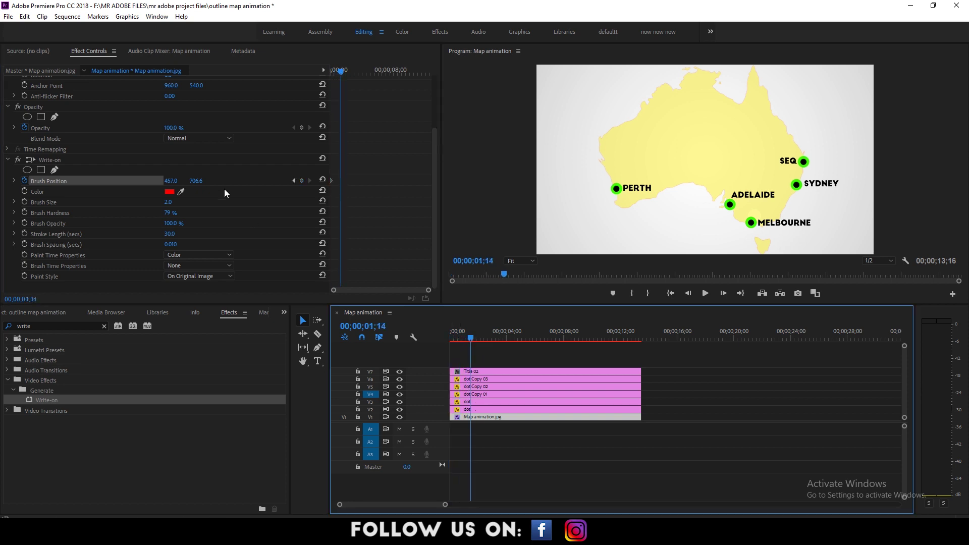
pyautogui.click(171, 182)
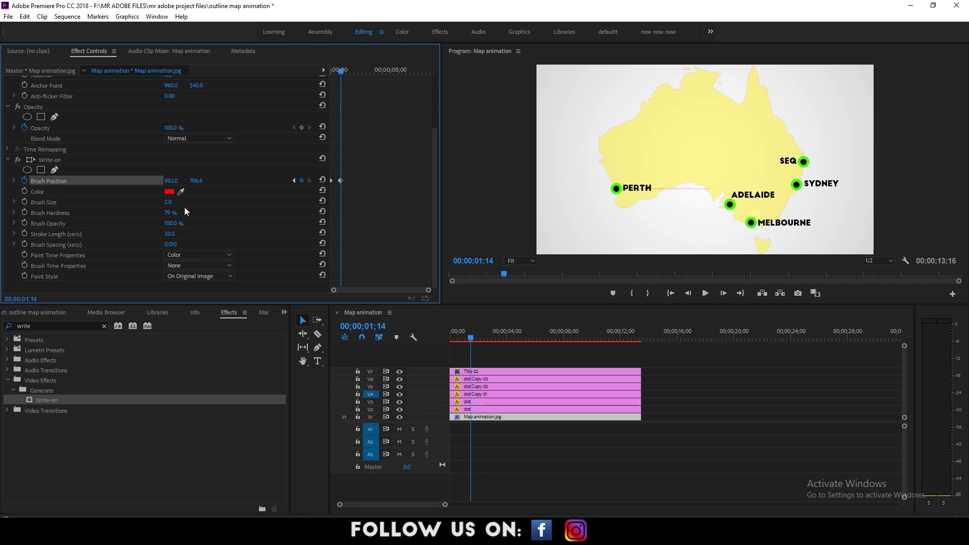
pyautogui.moveTo(171, 180); pyautogui.dragTo(267, 181)
pyautogui.click(497, 338)
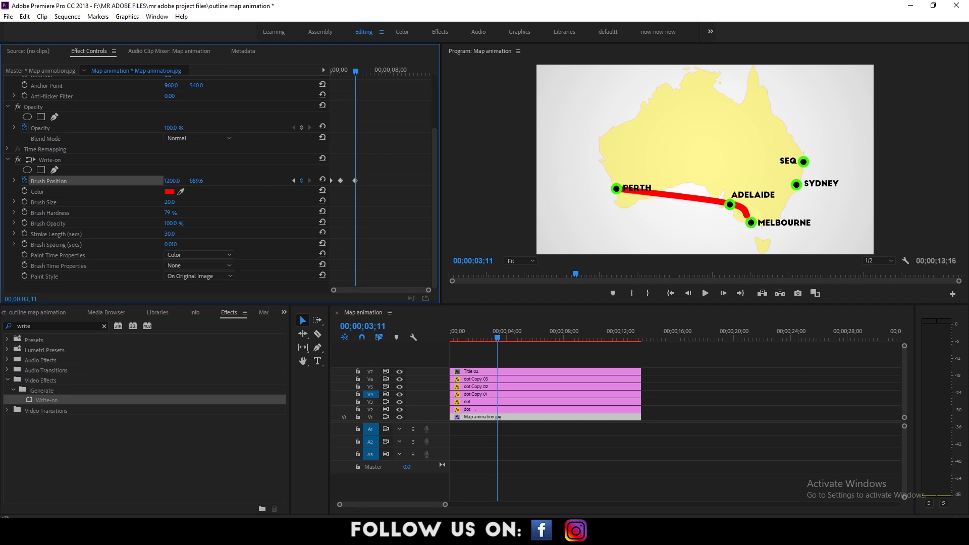
# - Extend the red route to Sydney with a brush position keyframe at 00;00;06;03
pyautogui.moveTo(497, 336); pyautogui.dragTo(536, 338)
pyautogui.moveTo(172, 181); pyautogui.dragTo(334, 180)
pyautogui.moveTo(196, 181); pyautogui.dragTo(51, 180)
pyautogui.moveTo(172, 180); pyautogui.dragTo(106, 181)
pyautogui.moveTo(785, 173); pyautogui.dragTo(801, 177)
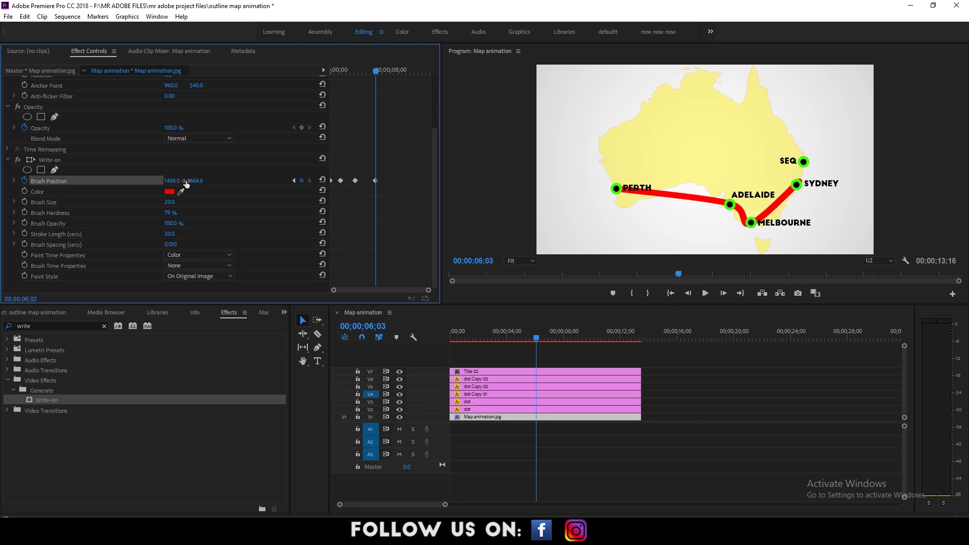
# - Extend the red route to SEQ with a brush position keyframe of 1523.0, 564.6 at 00;00;08;19
pyautogui.moveTo(194, 182)
pyautogui.mouseDown()
pyautogui.moveTo(213, 182)
pyautogui.moveTo(135, 180)
pyautogui.mouseUp()
pyautogui.click(582, 338)
pyautogui.moveTo(171, 180); pyautogui.dragTo(177, 181)
pyautogui.moveTo(337, 68); pyautogui.dragTo(394, 64)
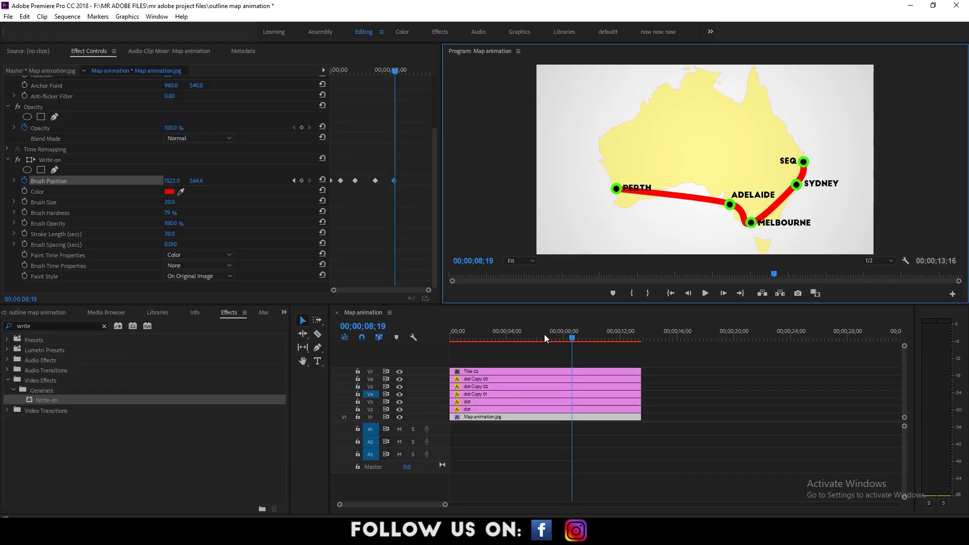
# - Apply Ease In to the last brush position keyframe and Ease Out to the first, and preview the route
pyautogui.rightClick(394, 180)
pyautogui.moveTo(429, 264)
pyautogui.click(555, 324)
pyautogui.rightClick(331, 181)
pyautogui.moveTo(368, 263)
pyautogui.click(492, 334)
pyautogui.click(450, 338)
pyautogui.press('space')
# - Move the last brush position keyframe slightly earlier and play back the route animation from the start
pyautogui.moveTo(394, 180); pyautogui.dragTo(389, 181)
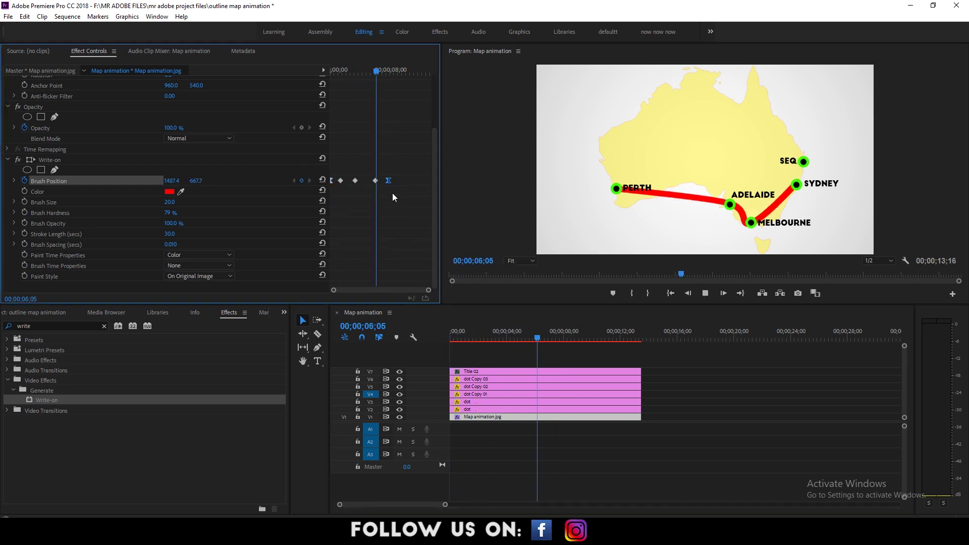
pyautogui.moveTo(466, 337); pyautogui.dragTo(450, 338)
pyautogui.press('space')
pyautogui.click(389, 181)
pyautogui.press('space')
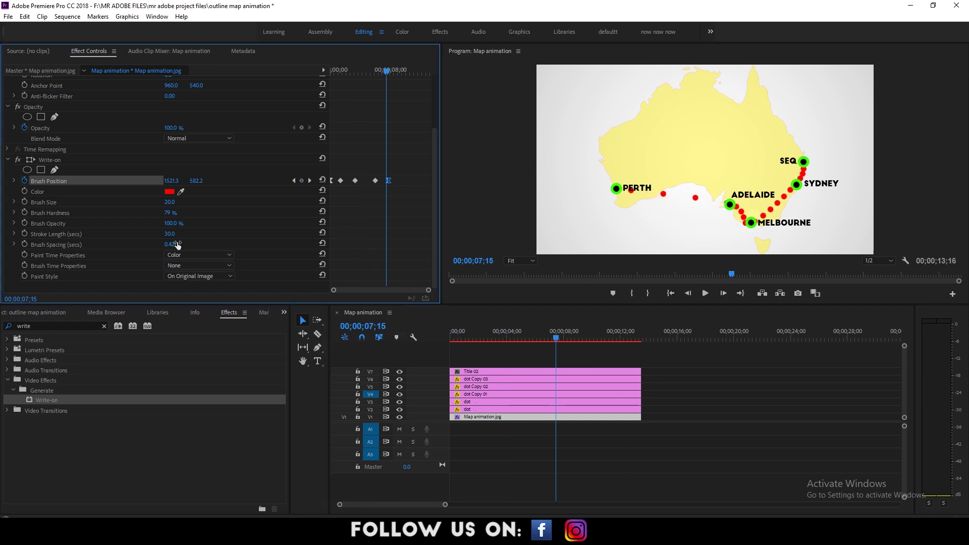
# - Increase the Write-on brush spacing slightly and play back the dotted route from the start
pyautogui.moveTo(178, 249); pyautogui.dragTo(183, 249)
pyautogui.moveTo(555, 337); pyautogui.dragTo(449, 337)
pyautogui.press('space')
pyautogui.press('space')
pyautogui.moveTo(572, 337); pyautogui.dragTo(449, 338)
pyautogui.press('space')
# - Adjust the interpolation of the second brush position keyframe and preview the route in the maximized program monitor
pyautogui.rightClick(340, 181)
pyautogui.moveTo(391, 272)
pyautogui.click(480, 343)
pyautogui.press('space')
pyautogui.press('`')
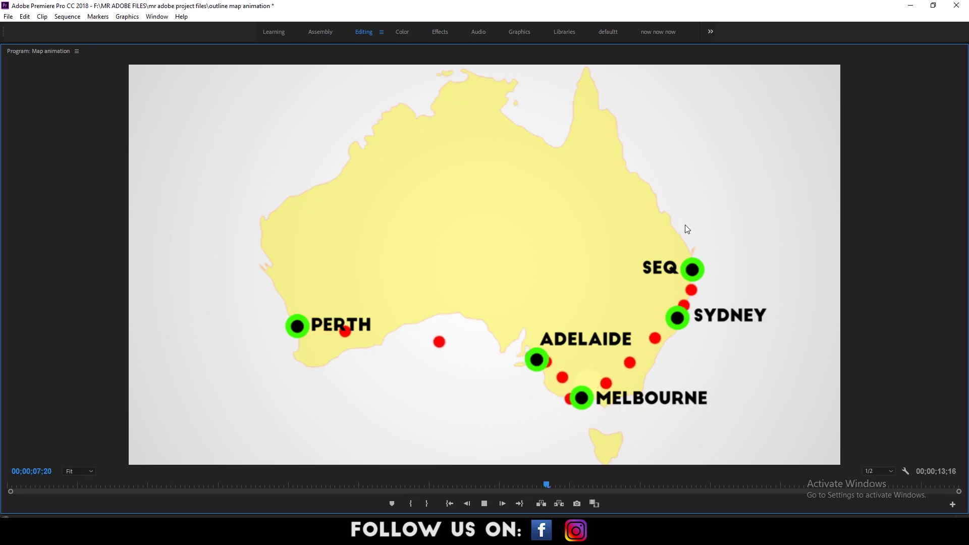
pyautogui.press('`')
# - Select the Adelaide dot's scale keyframes and time them to the route's arrival at Adelaide
pyautogui.click(468, 356)
pyautogui.moveTo(576, 337); pyautogui.dragTo(480, 340)
pyautogui.click(473, 337)
pyautogui.click(484, 403)
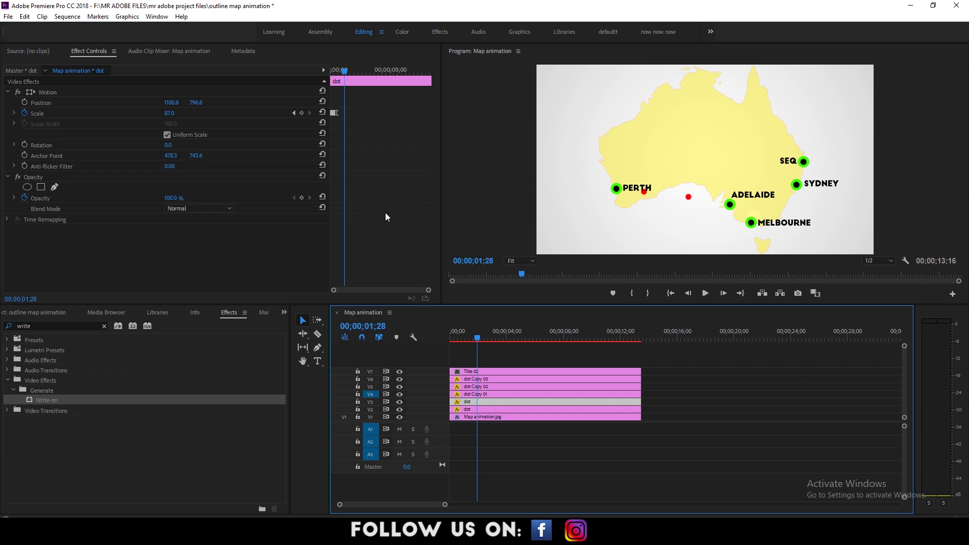
pyautogui.moveTo(360, 129); pyautogui.dragTo(329, 121)
pyautogui.press('space')
pyautogui.press('space')
# - Move the Melbourne dot's scale keyframes to the moment the route reaches Melbourne and check the timing in playback
pyautogui.click(492, 394)
pyautogui.moveTo(337, 114); pyautogui.dragTo(363, 115)
pyautogui.press('space')
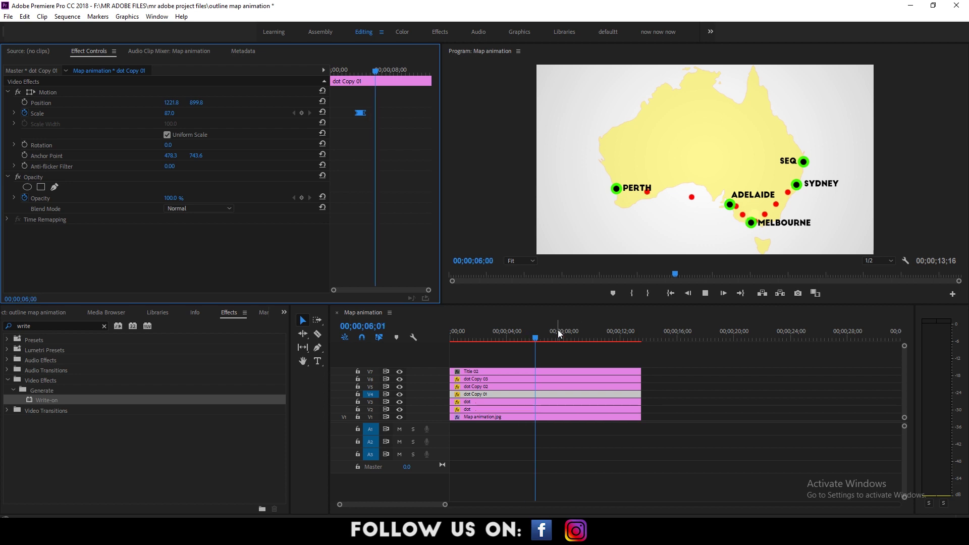
pyautogui.press('space')
# - Shift the scale keyframes of the Sydney and SEQ dots to match the route's arrival at each city
pyautogui.click(535, 387)
pyautogui.moveTo(382, 169); pyautogui.dragTo(331, 109)
pyautogui.moveTo(335, 113); pyautogui.dragTo(388, 114)
pyautogui.click(559, 379)
# - Play the whole map animation from the start to check the timing of the dots, labels and route
pyautogui.moveTo(567, 338); pyautogui.dragTo(449, 338)
pyautogui.press('space')
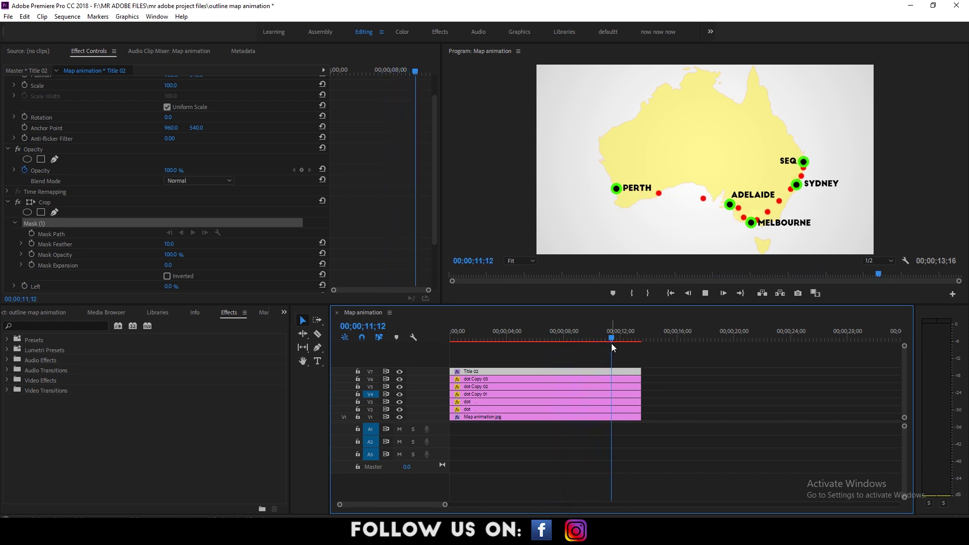
pyautogui.press('space')
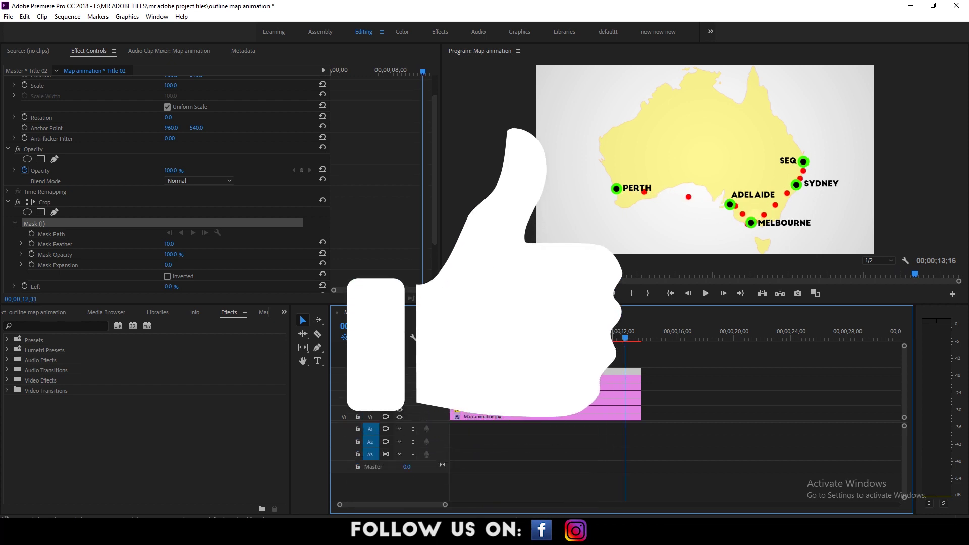
# - Open the export settings for the map animation sequence and choose the source range to export
pyautogui.hotkey('ctrl', 'm')
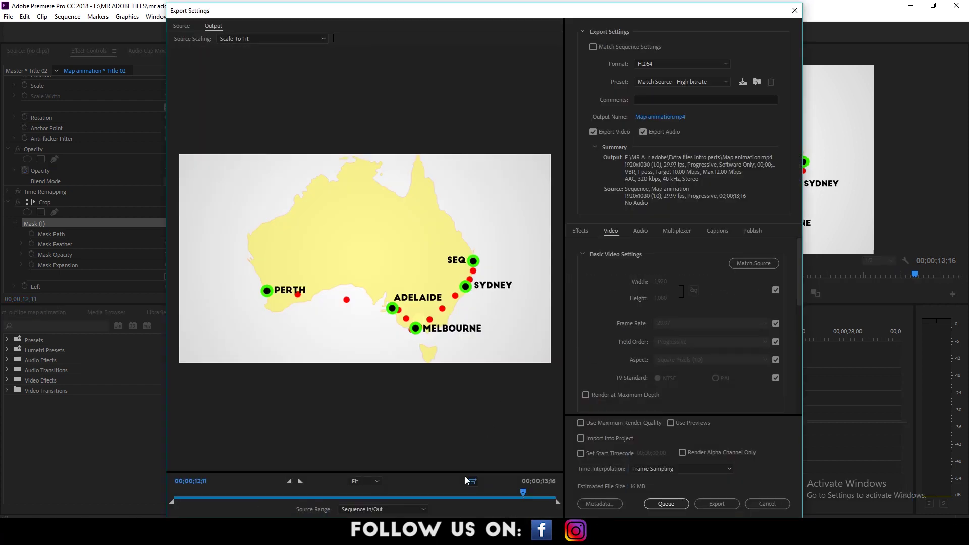
pyautogui.click(401, 508)
pyautogui.click(395, 475)
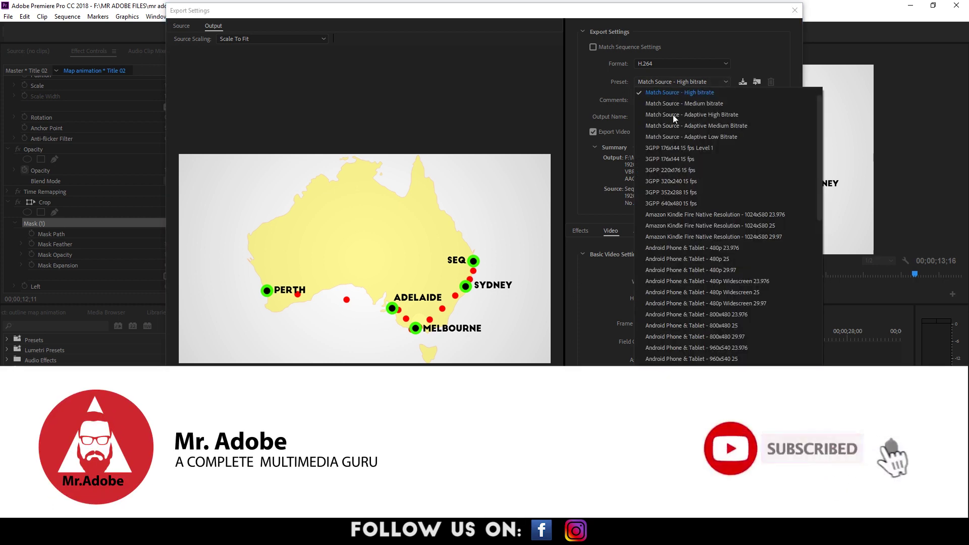